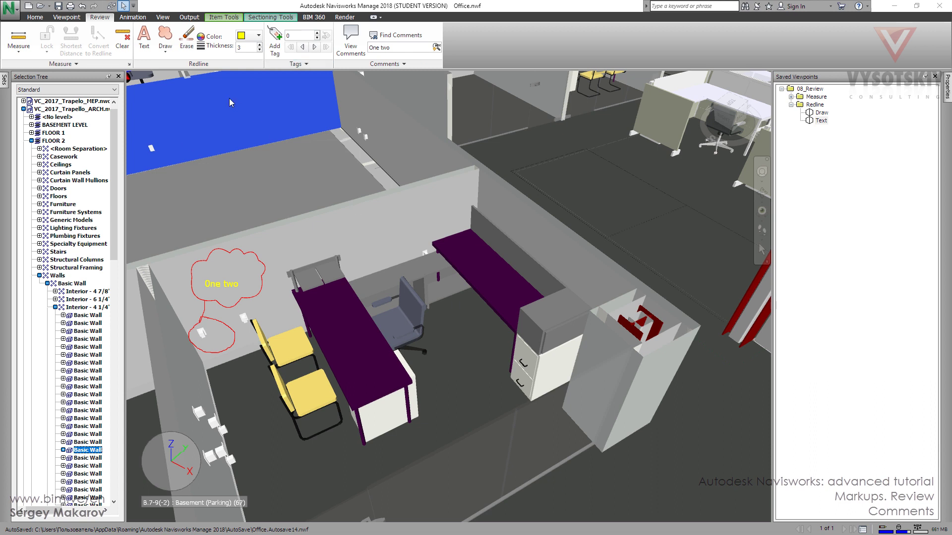
Open Manage Sets from the Home tab's Sets options and pin the Sets panel open.
click(35, 17)
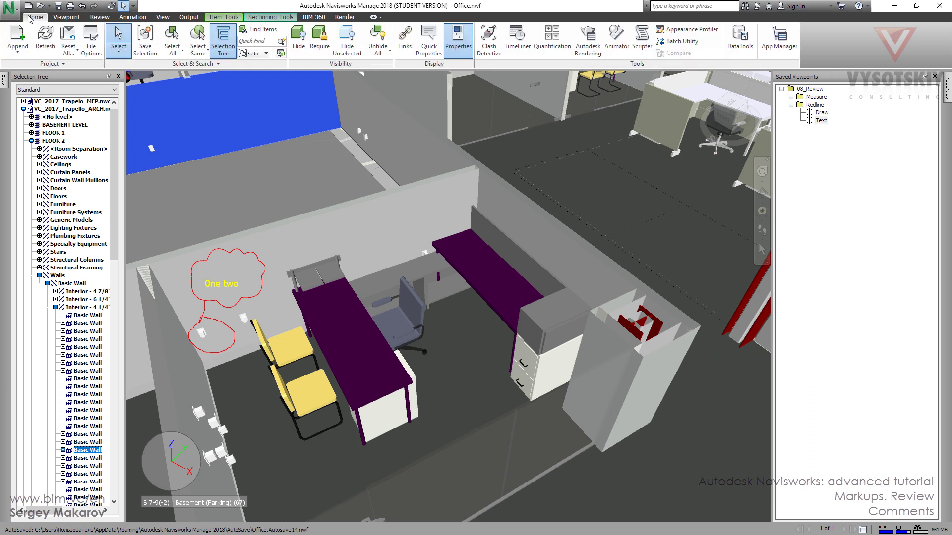
click(251, 54)
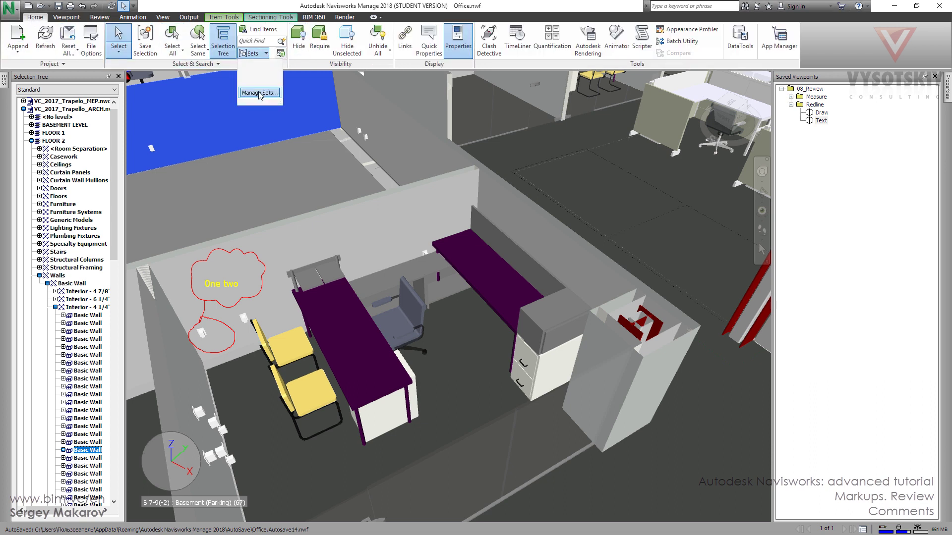
click(259, 93)
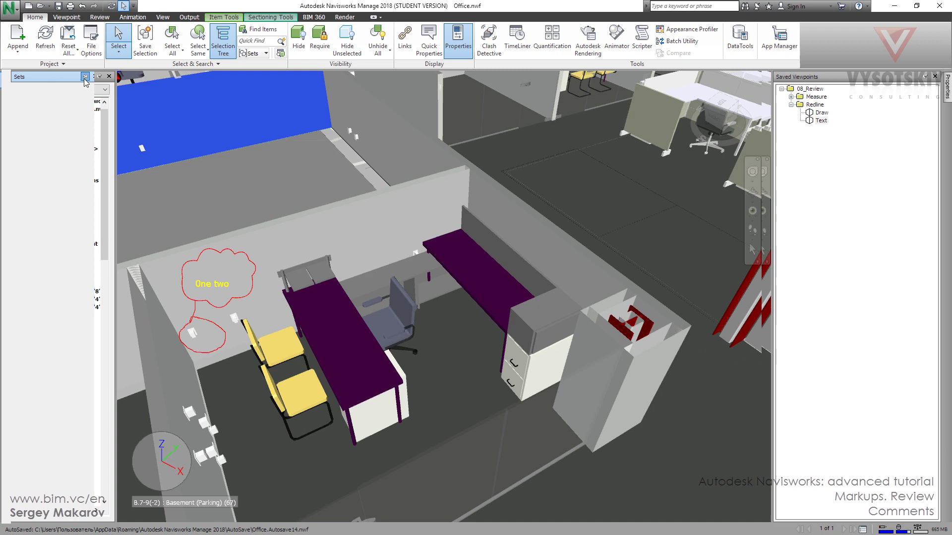
click(85, 77)
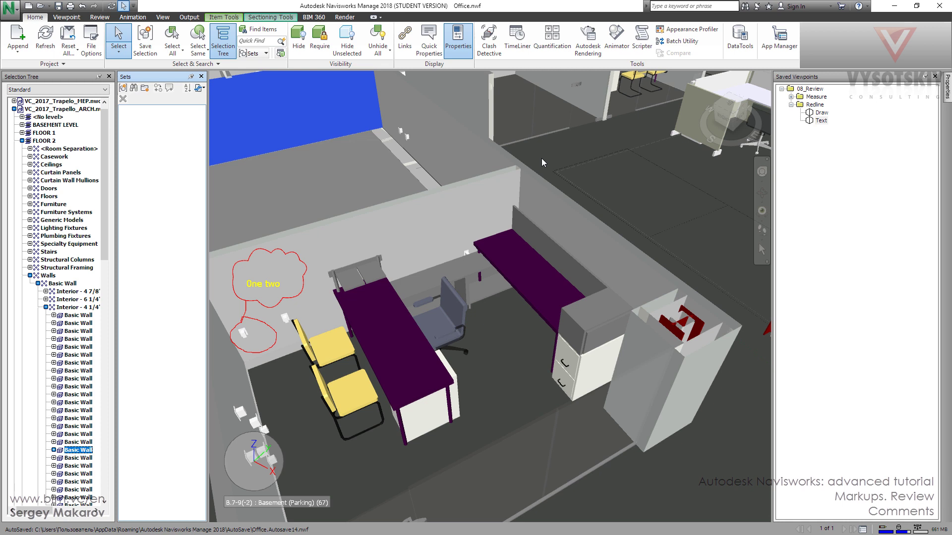
Restore the 'Text' viewpoint and show the Comments window from the Review tab.
click(812, 123)
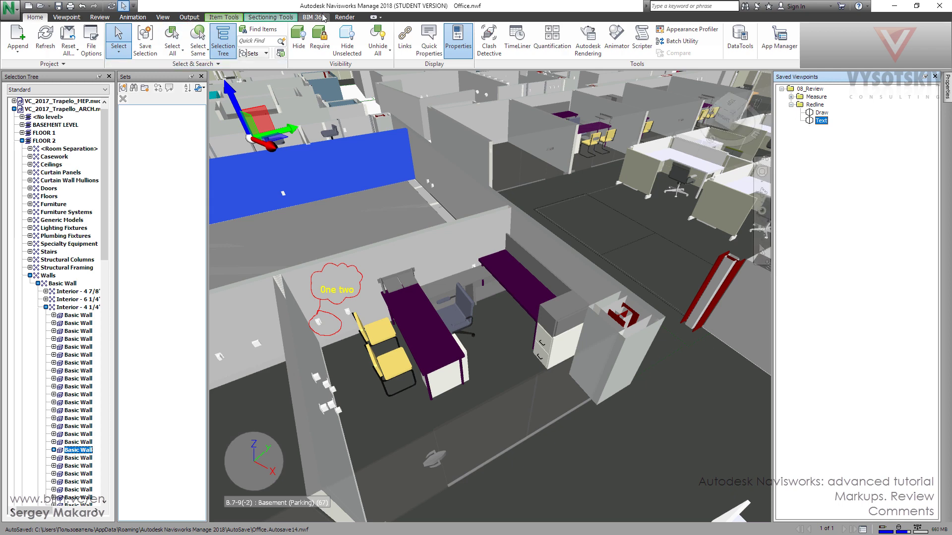
click(94, 18)
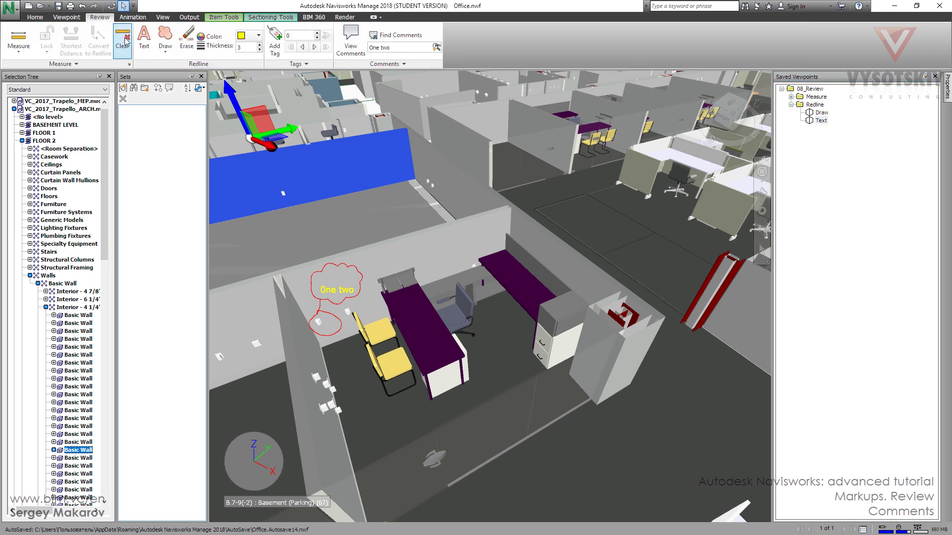
click(352, 52)
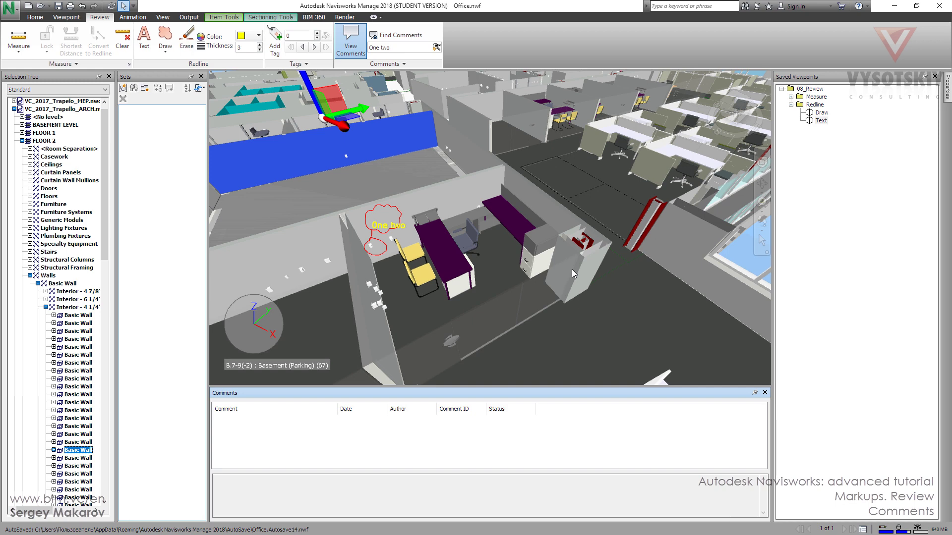
Add the comment 'First one' with status New to the 'Text' saved viewpoint.
click(821, 121)
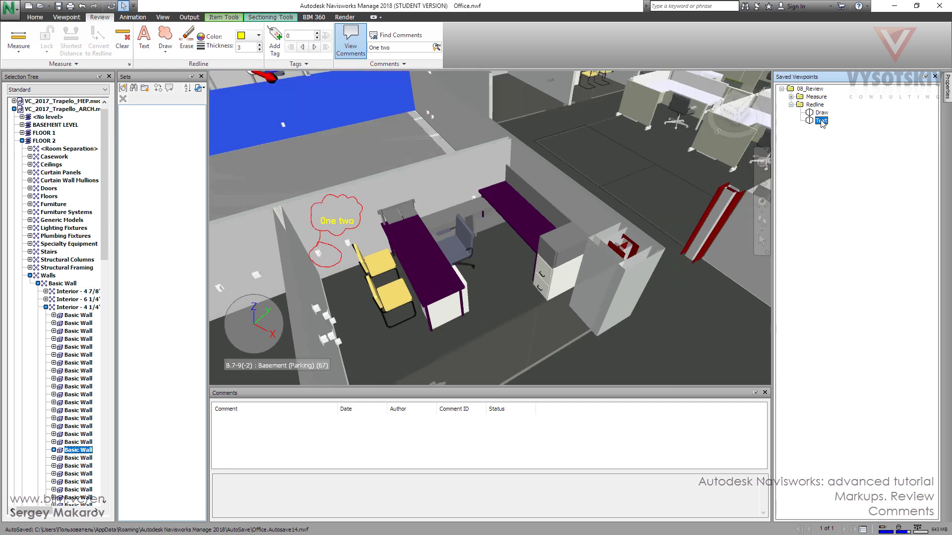
right_click(821, 122)
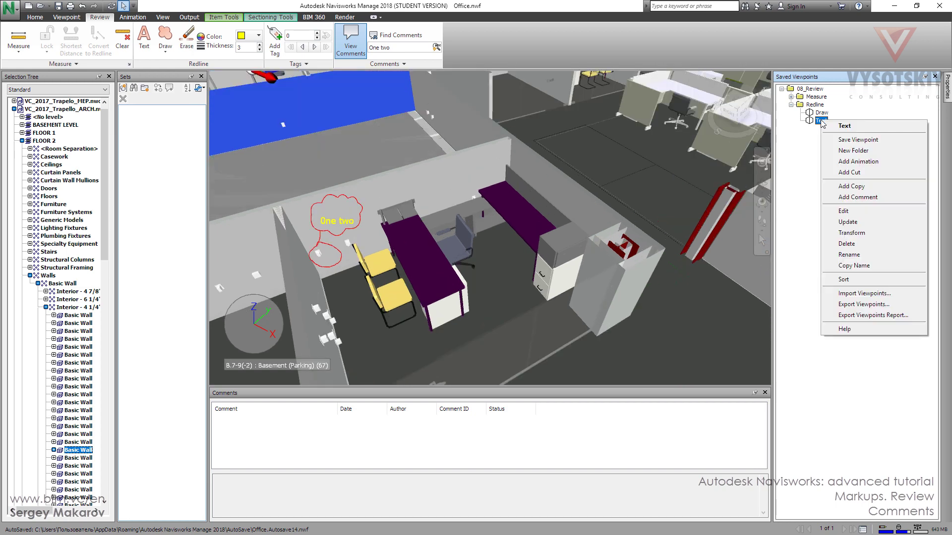
click(853, 198)
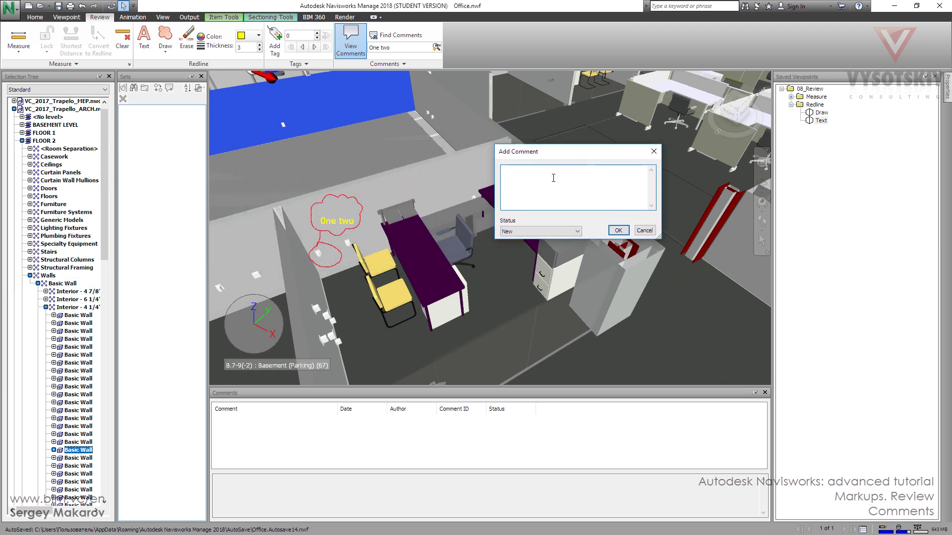
text(First one)
click(561, 232)
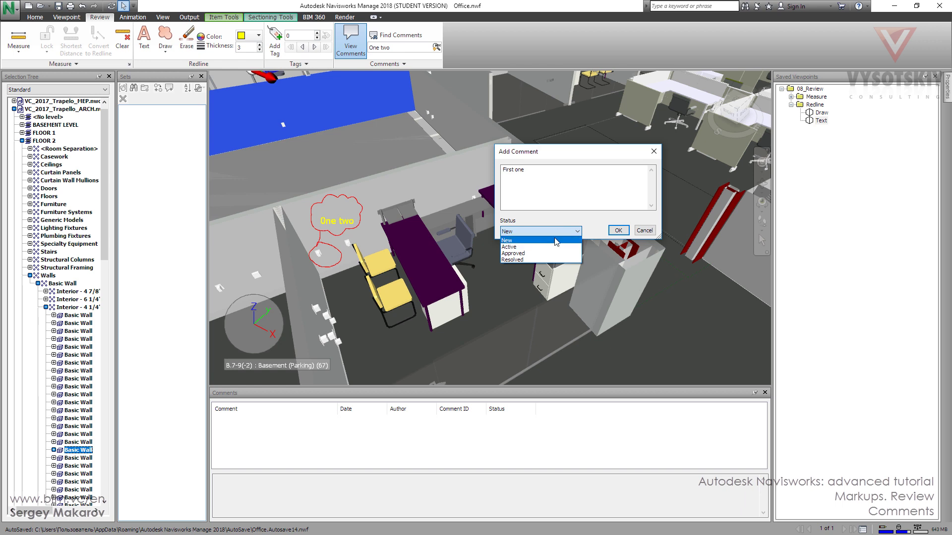
click(558, 241)
click(618, 231)
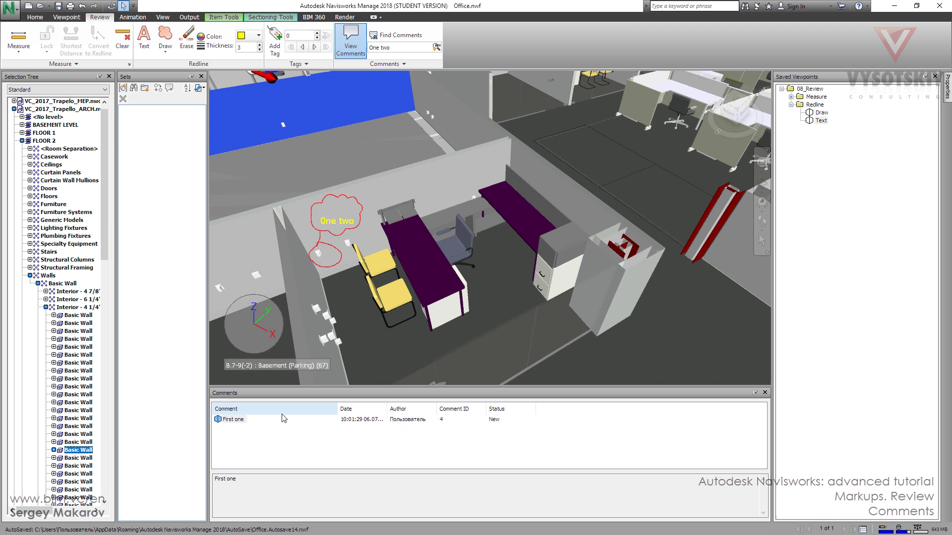
Add a second comment, 'Second one', to the 'Text' viewpoint with status New.
right_click(822, 121)
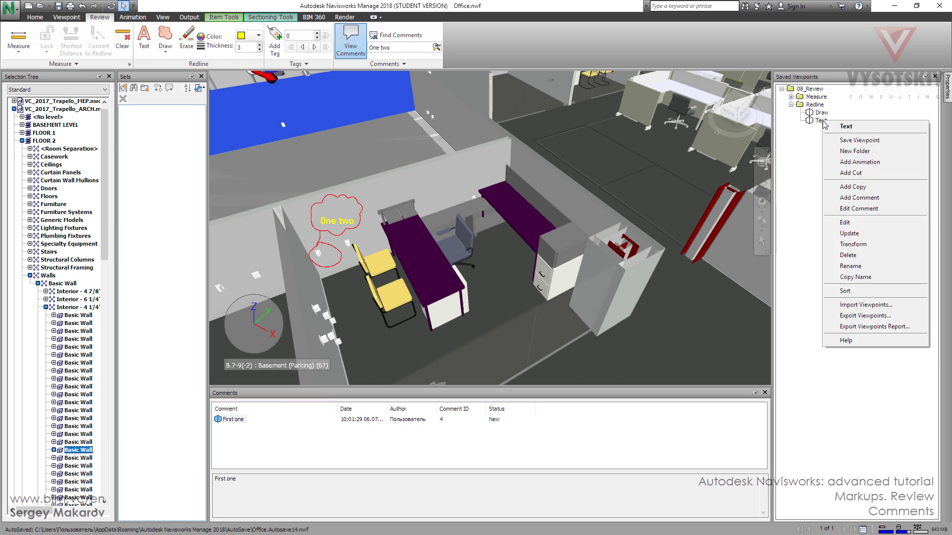
click(861, 198)
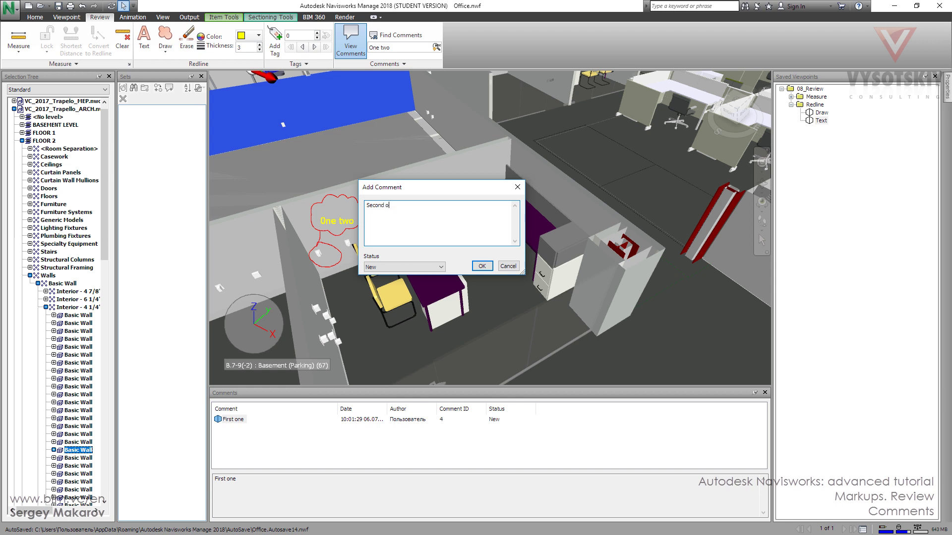
click(482, 266)
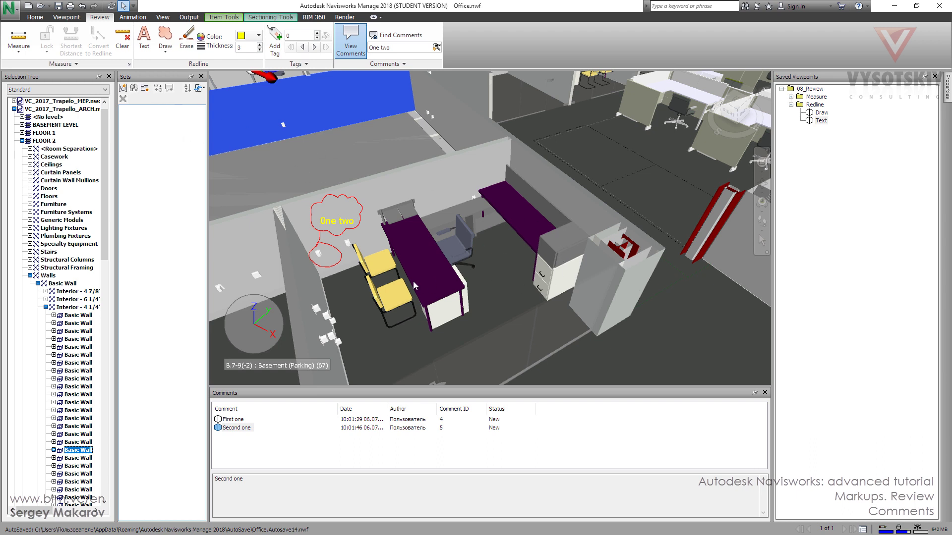
Select the two yellow chairs and the grey task chair and save them as a selection set.
click(403, 293)
ctrl+click(378, 263)
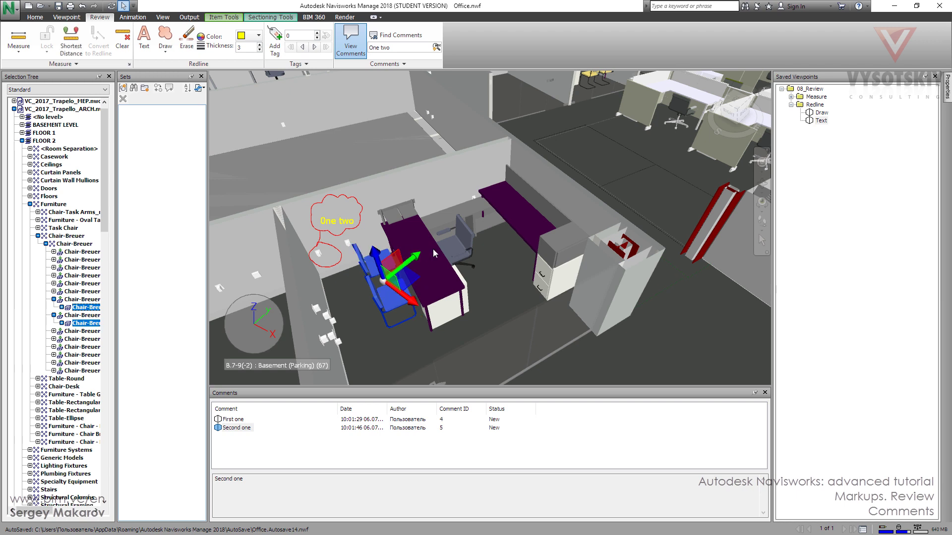
ctrl+click(451, 243)
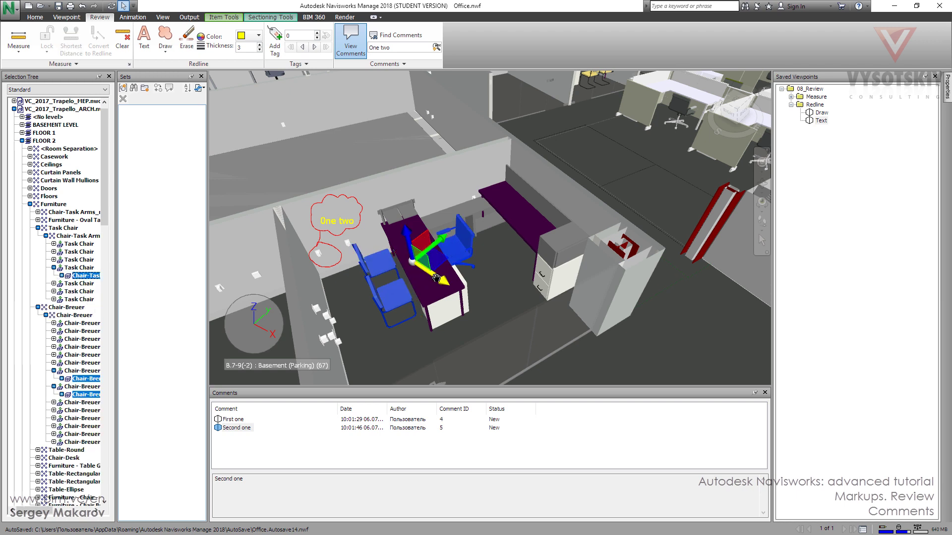
click(123, 89)
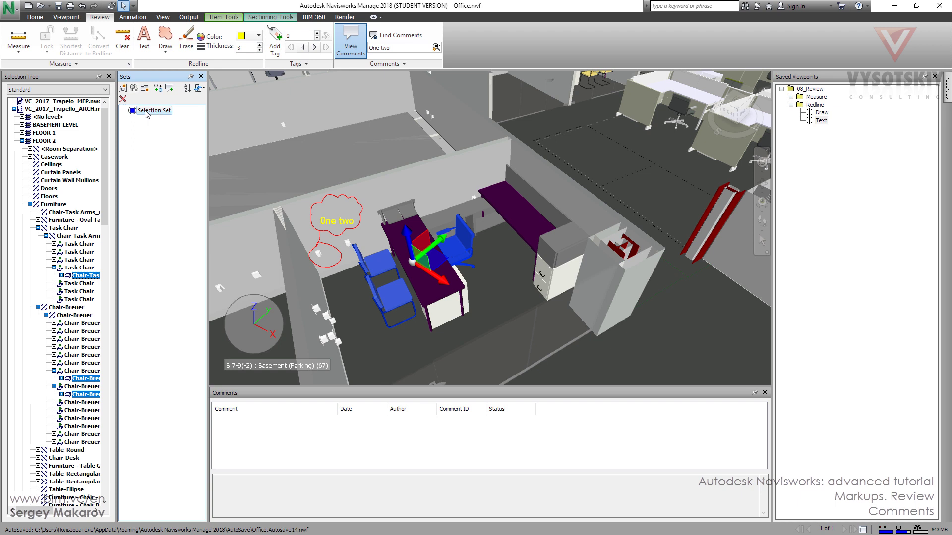
Attach the comment 'Selection comment' to the new selection set.
click(169, 88)
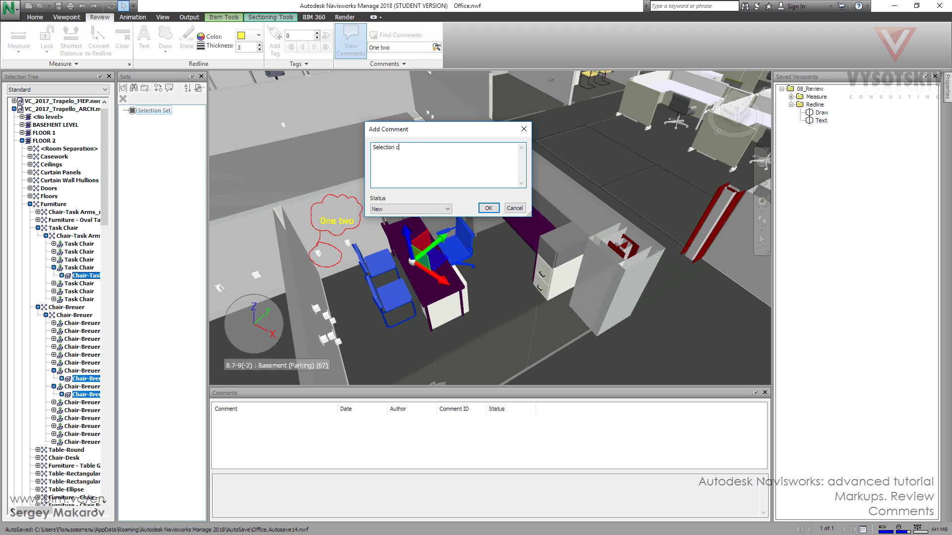
text(Selection comment)
click(488, 210)
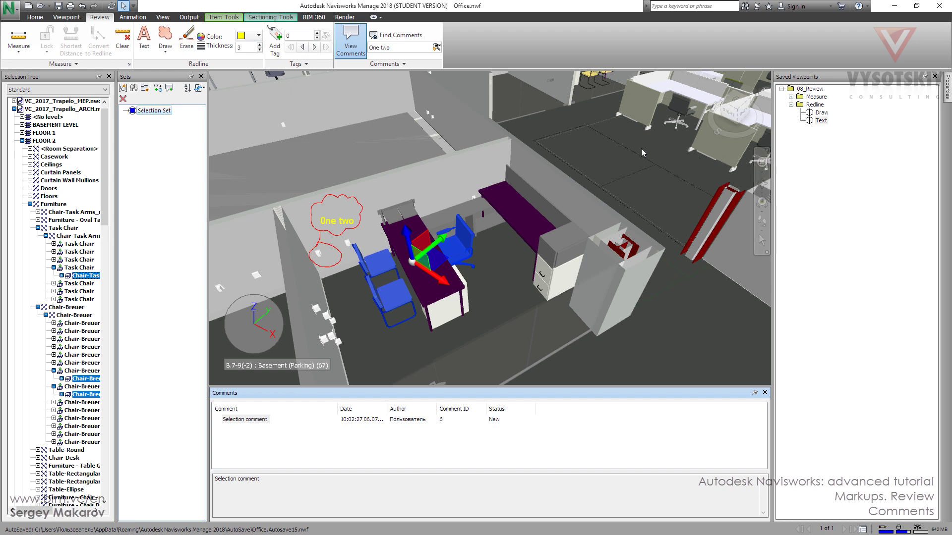
In Find Comments, filter by status New and run the search.
click(417, 41)
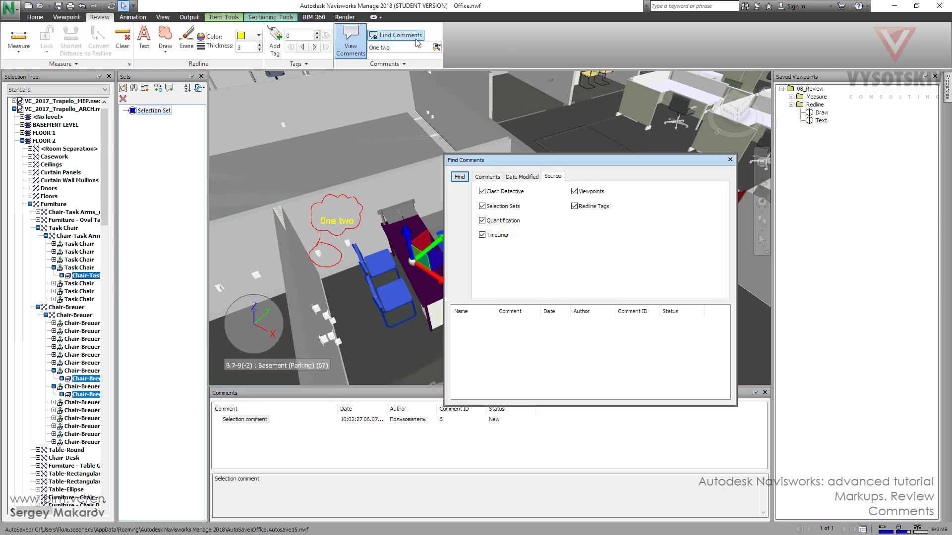
click(486, 179)
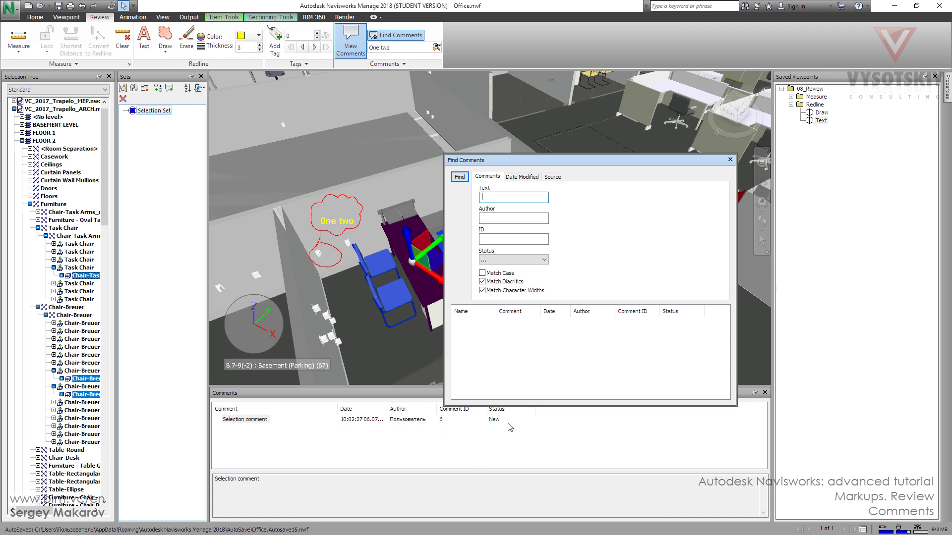
click(522, 262)
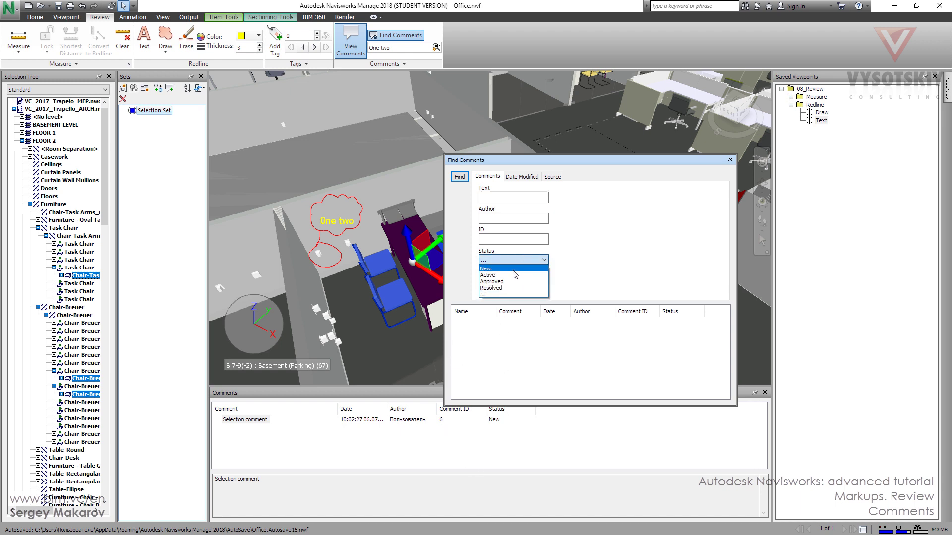
click(515, 273)
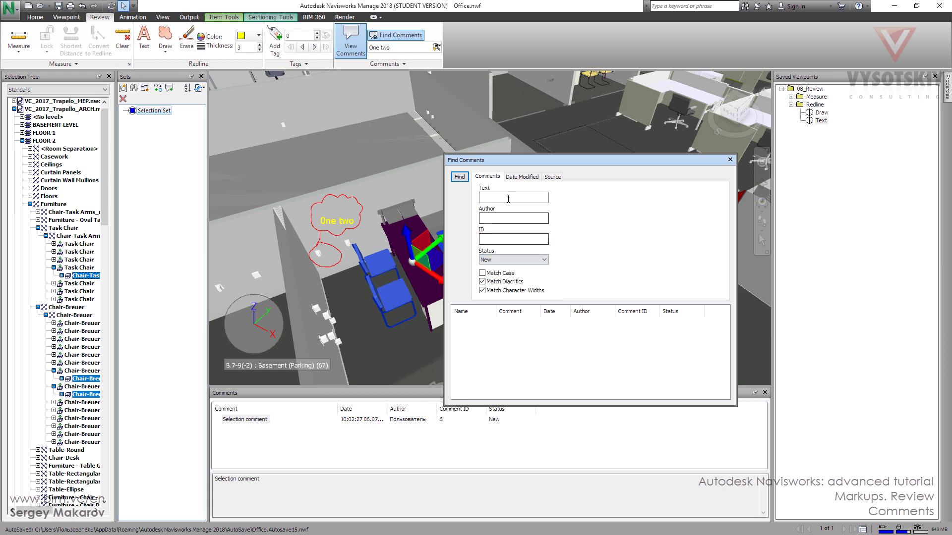
click(459, 177)
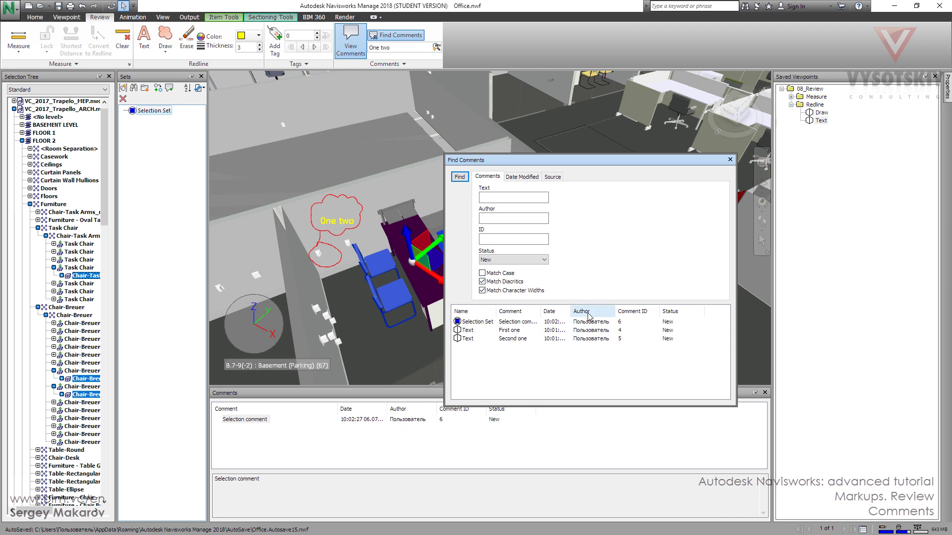
Widen the Comment results column and review the Date Modified and Source filters.
drag(542, 309, 582, 309)
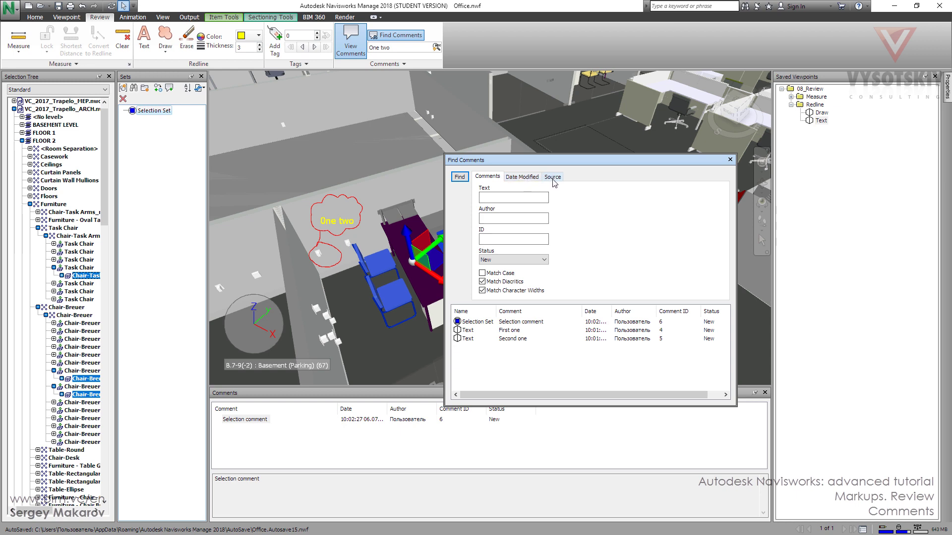
click(528, 177)
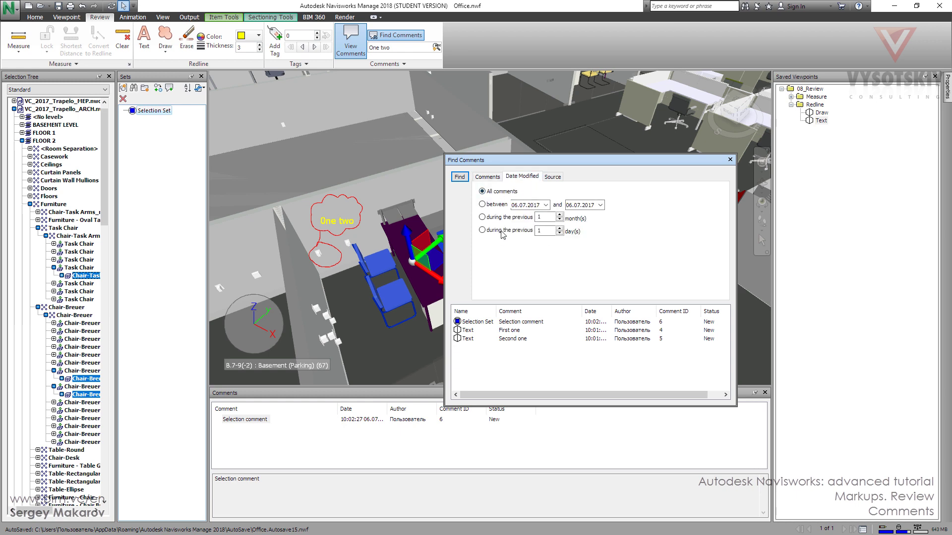
click(554, 178)
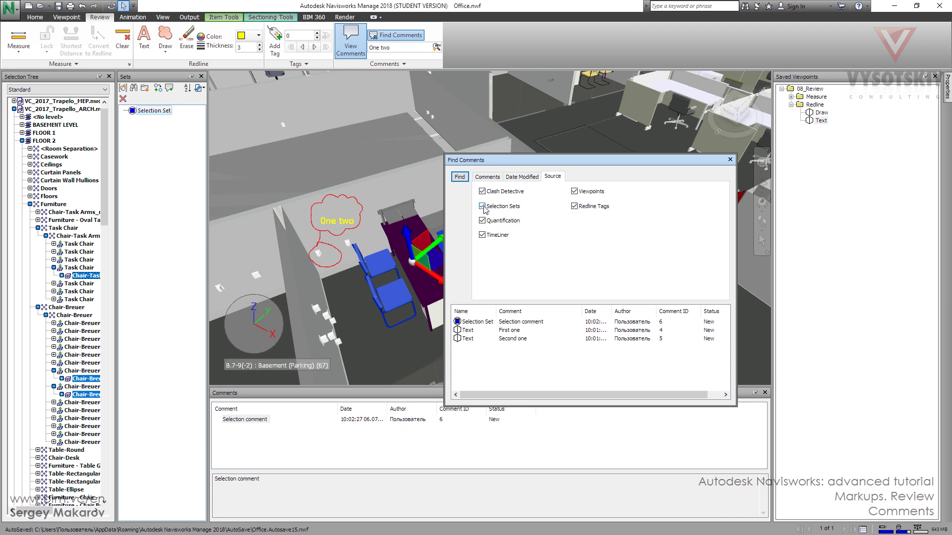
Rerun the search without, then with, Viewpoints as a source, then search for text 'First one'.
click(574, 193)
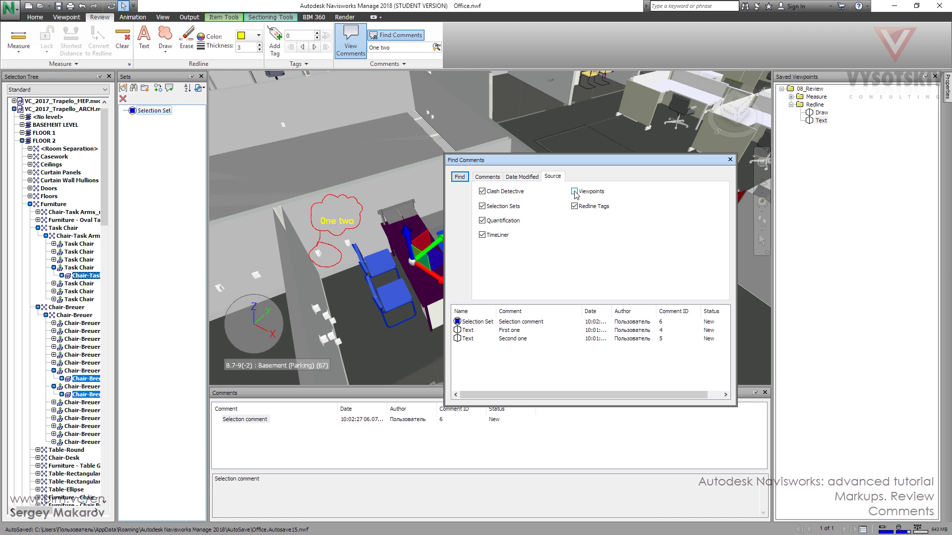
click(461, 178)
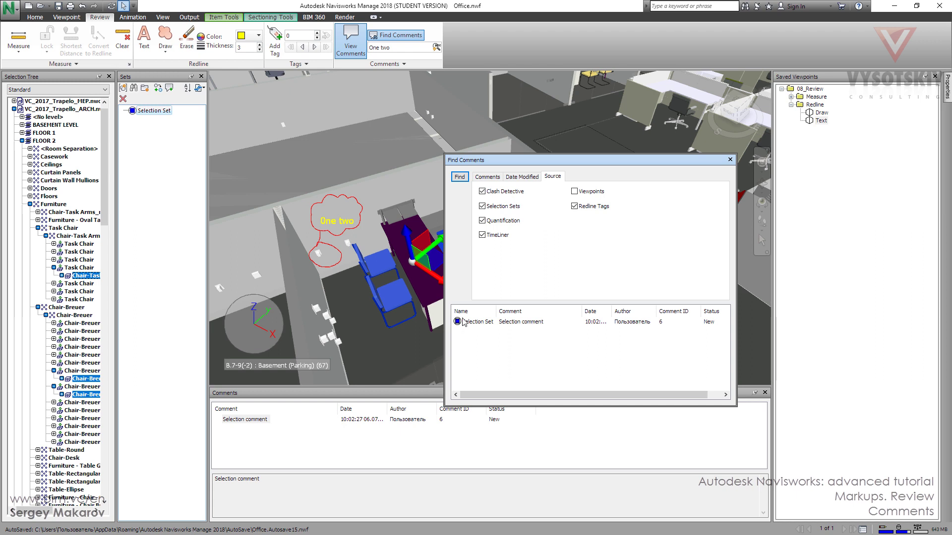
click(574, 191)
click(460, 177)
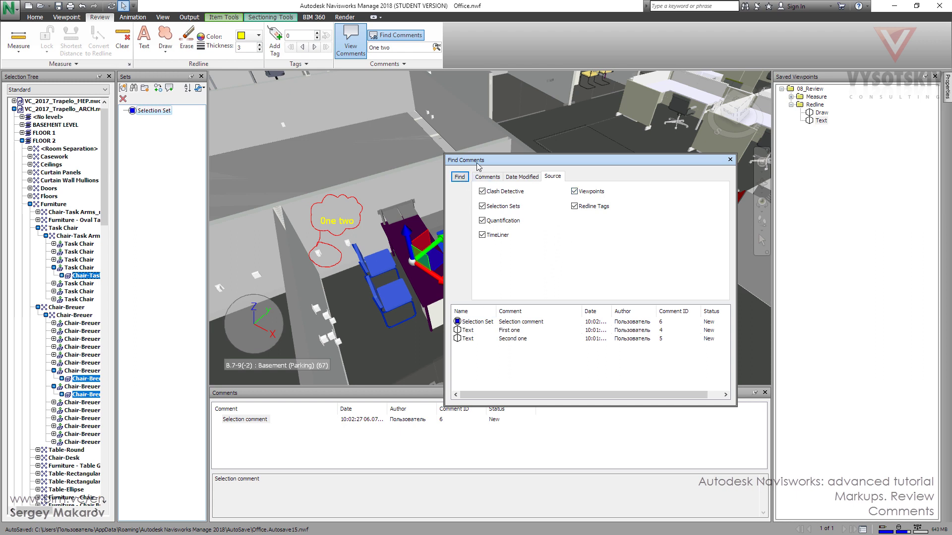
click(486, 177)
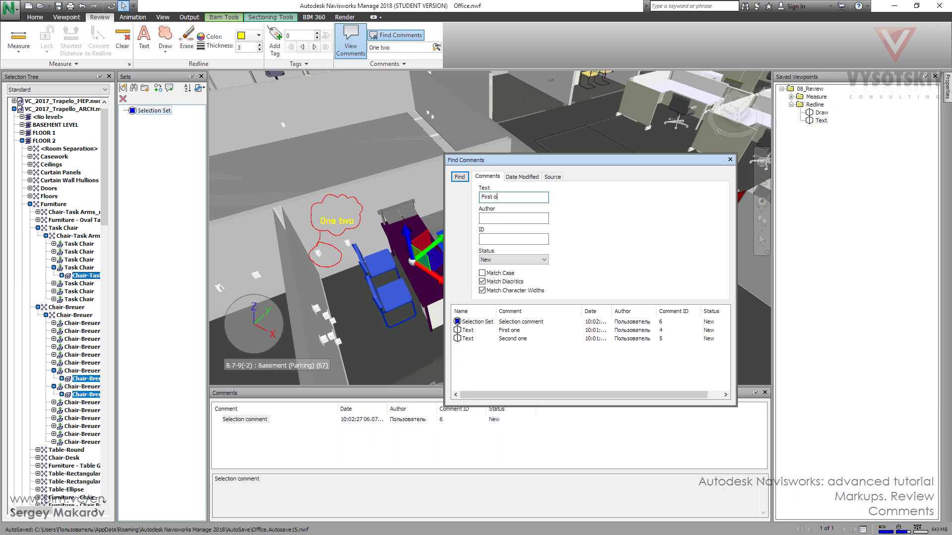
key(Return)
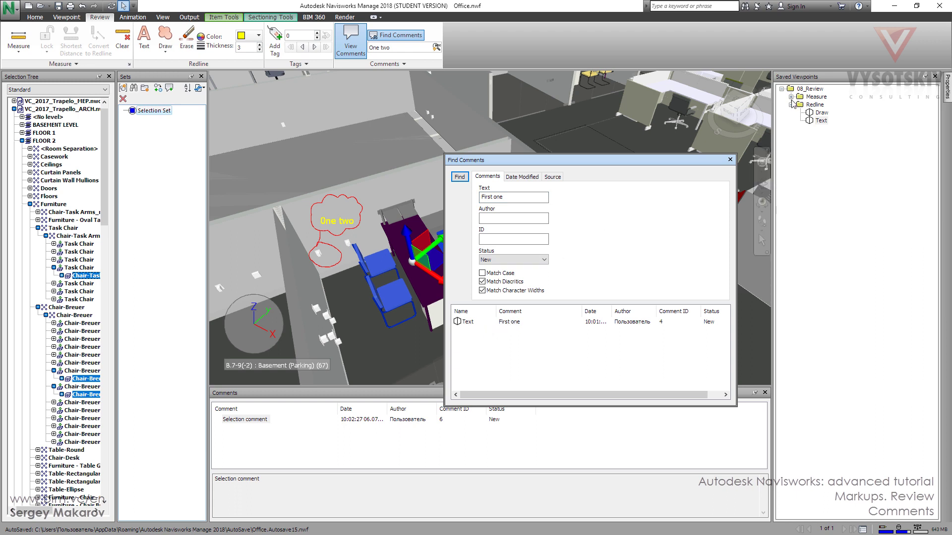
Close Find Comments and go to saved viewpoint 1 in the Measure folder.
click(730, 159)
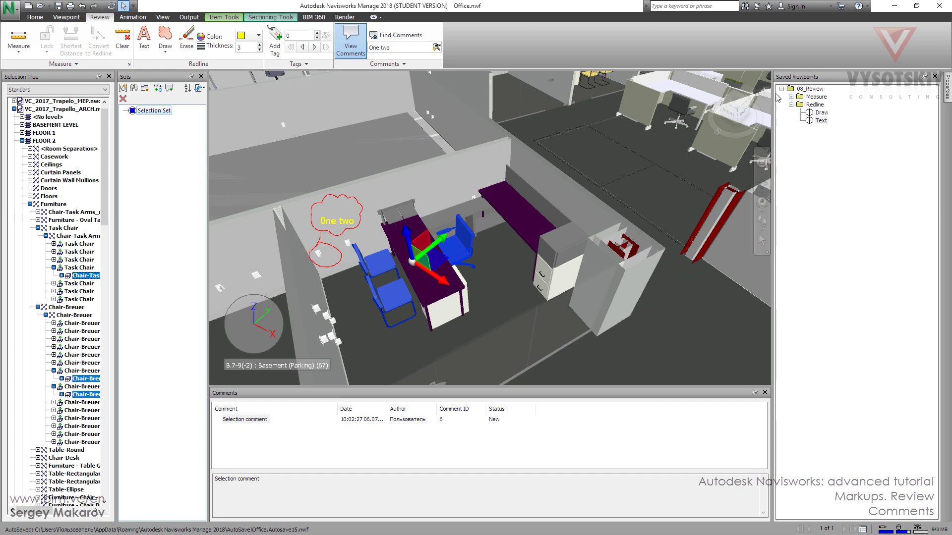
click(792, 97)
click(818, 105)
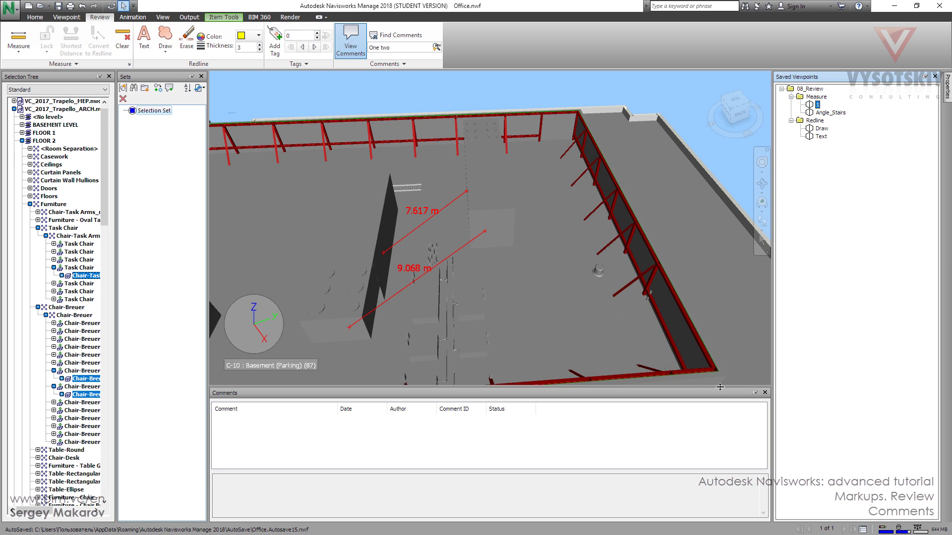
Reopen Find Comments, jump to the 'First one' viewpoint, then clear the text and search again.
click(400, 36)
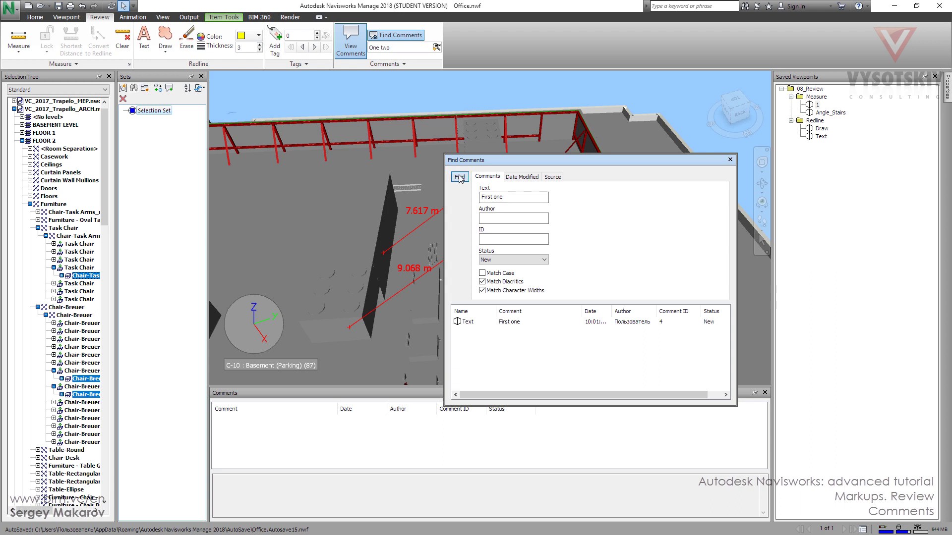
click(461, 322)
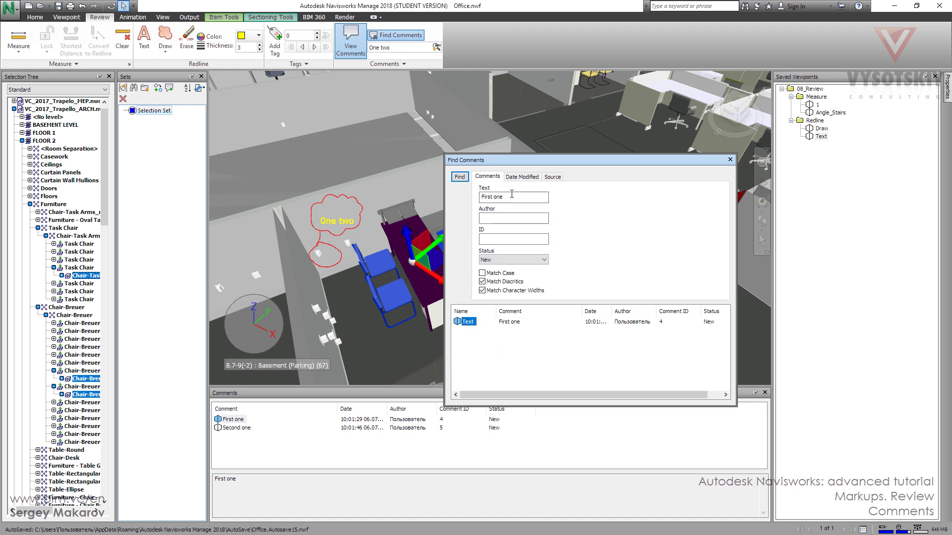
drag(540, 197, 426, 198)
key(BackSpace)
key(Return)
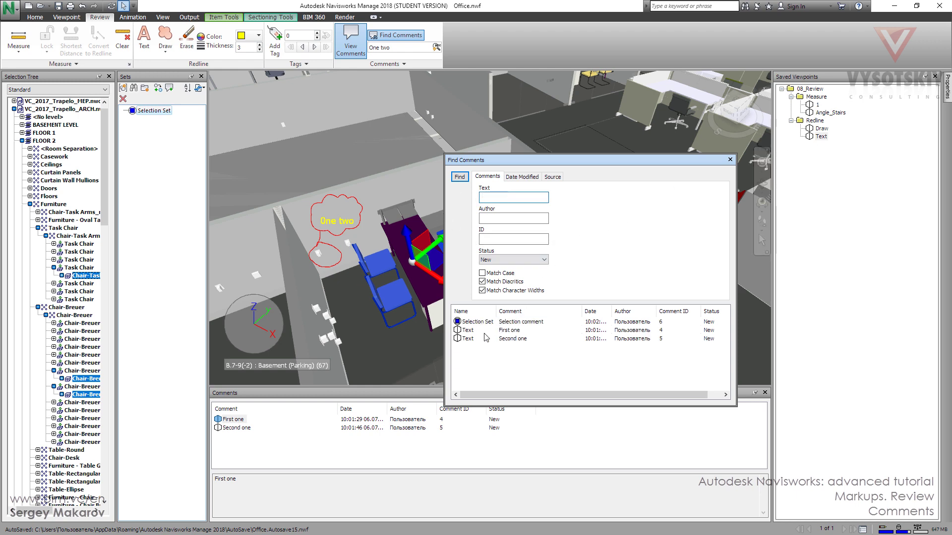
Review the selection-set result and the 'First one' and 'Second one' viewpoint comments.
click(469, 324)
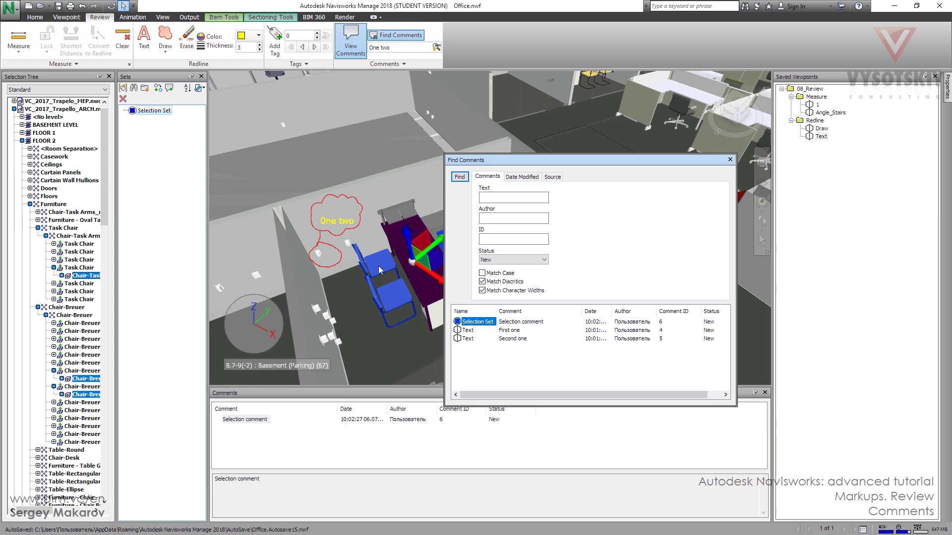
drag(503, 159, 641, 102)
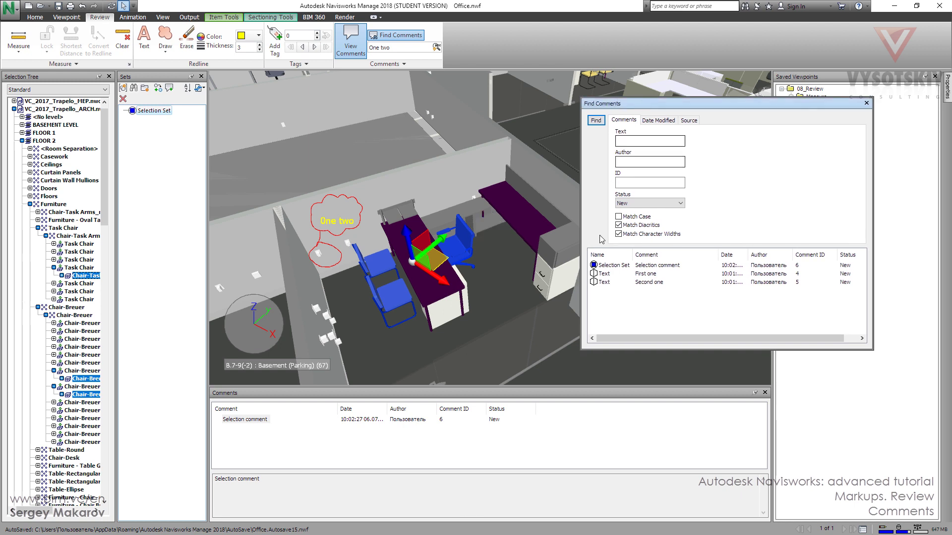
click(602, 274)
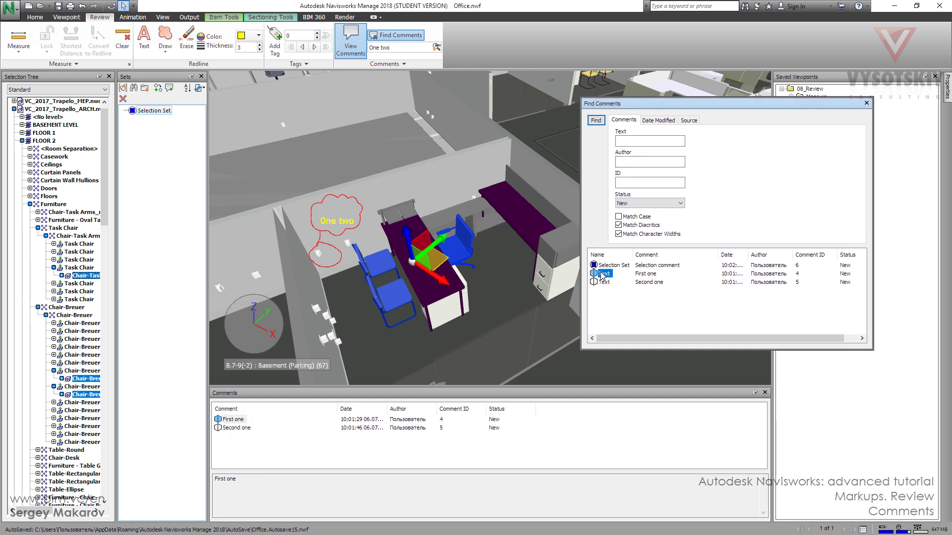
click(604, 283)
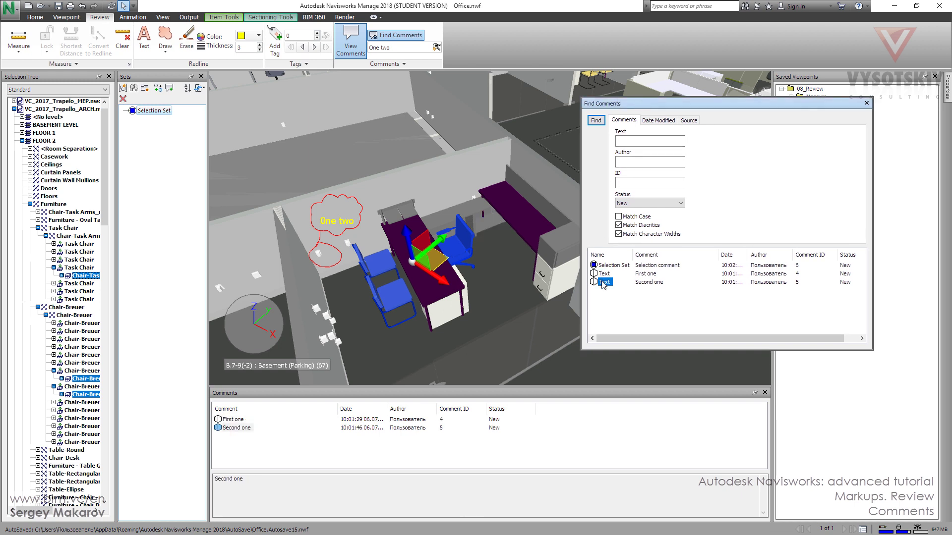